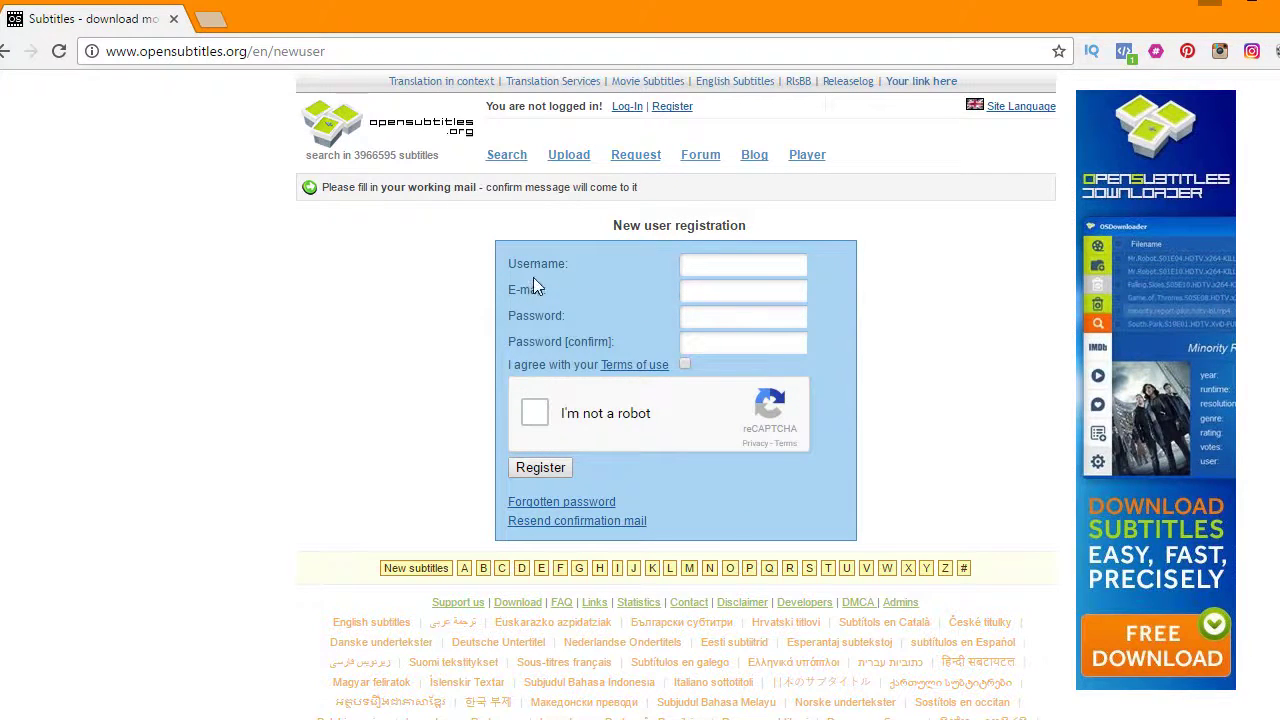
# Step: Enter the username and e-mail for OpenSubtitles.org registration and tick the 'I'm not a robot' box
pyautogui.click(712, 268)
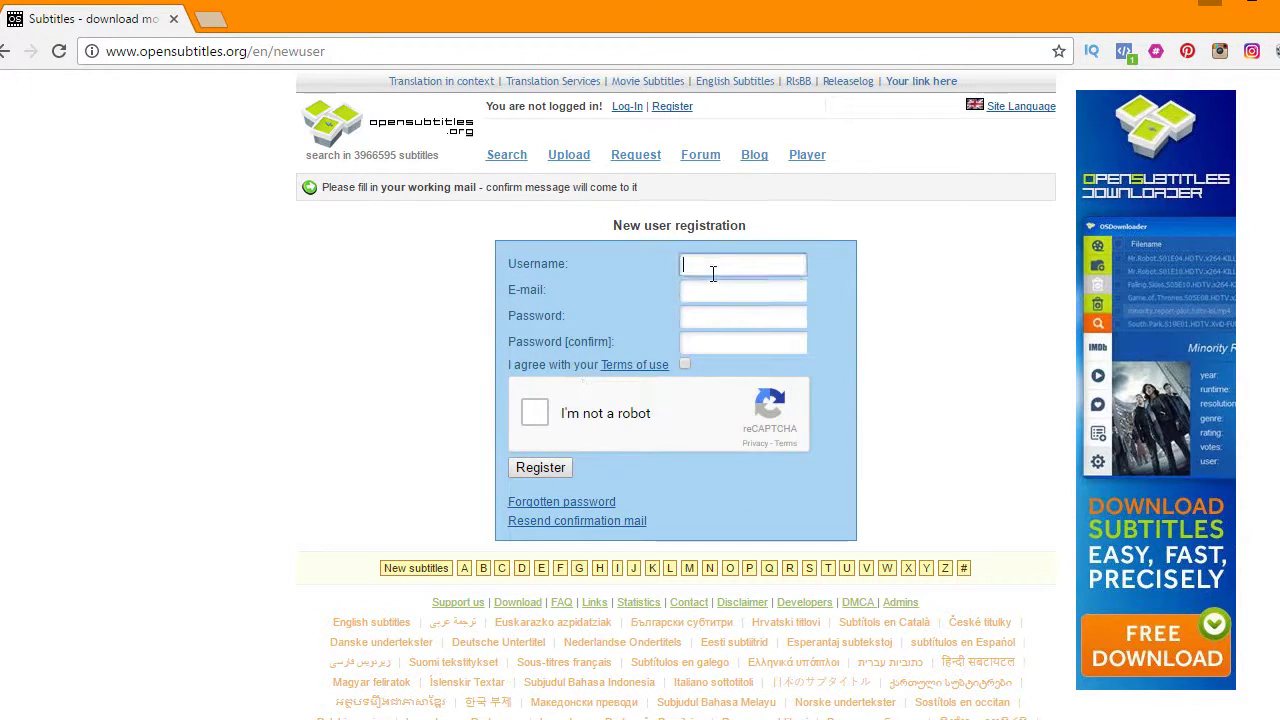
pyautogui.click(716, 290)
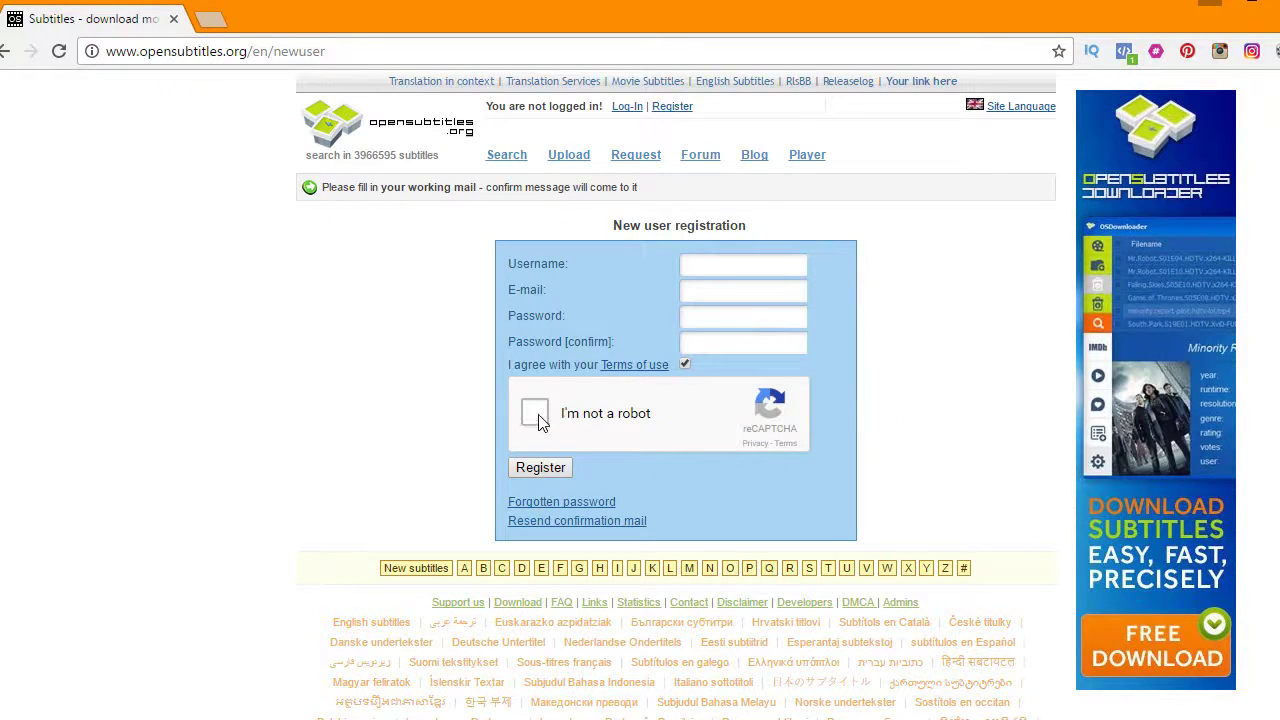
pyautogui.click(538, 416)
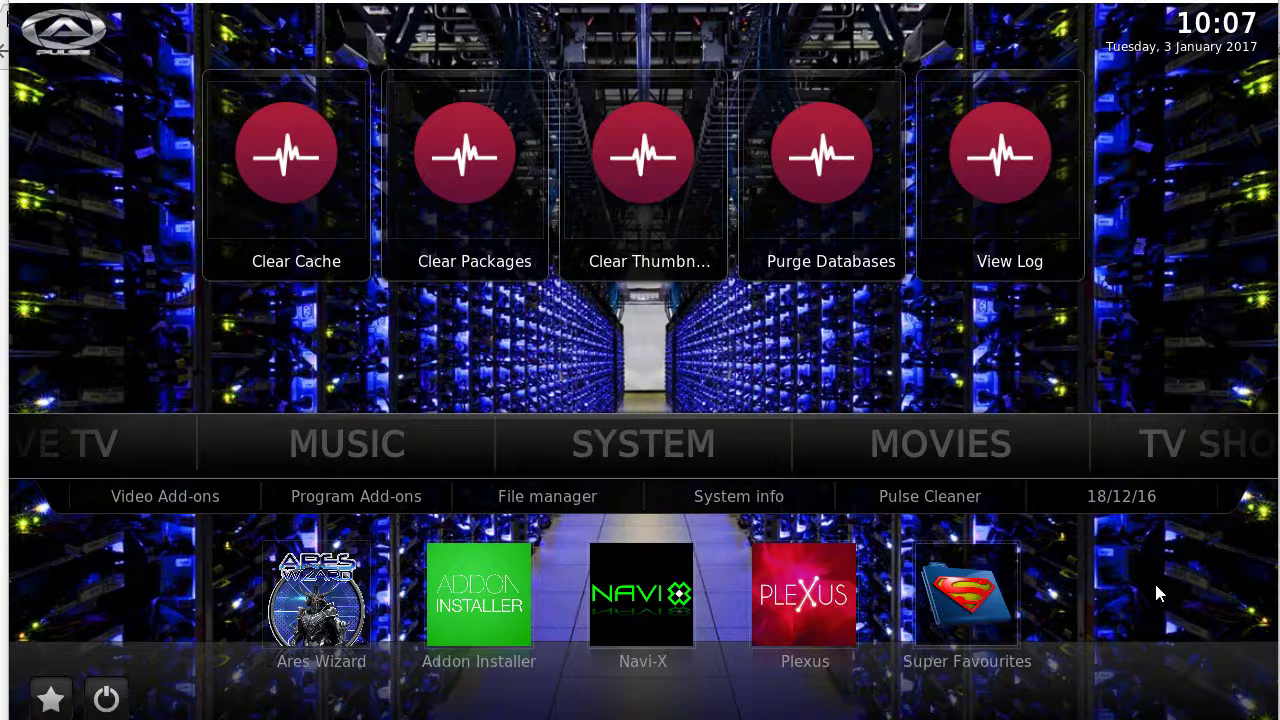
# Step: Move to SYSTEM on the Kodi home menu and open Settings
pyautogui.press('Up')
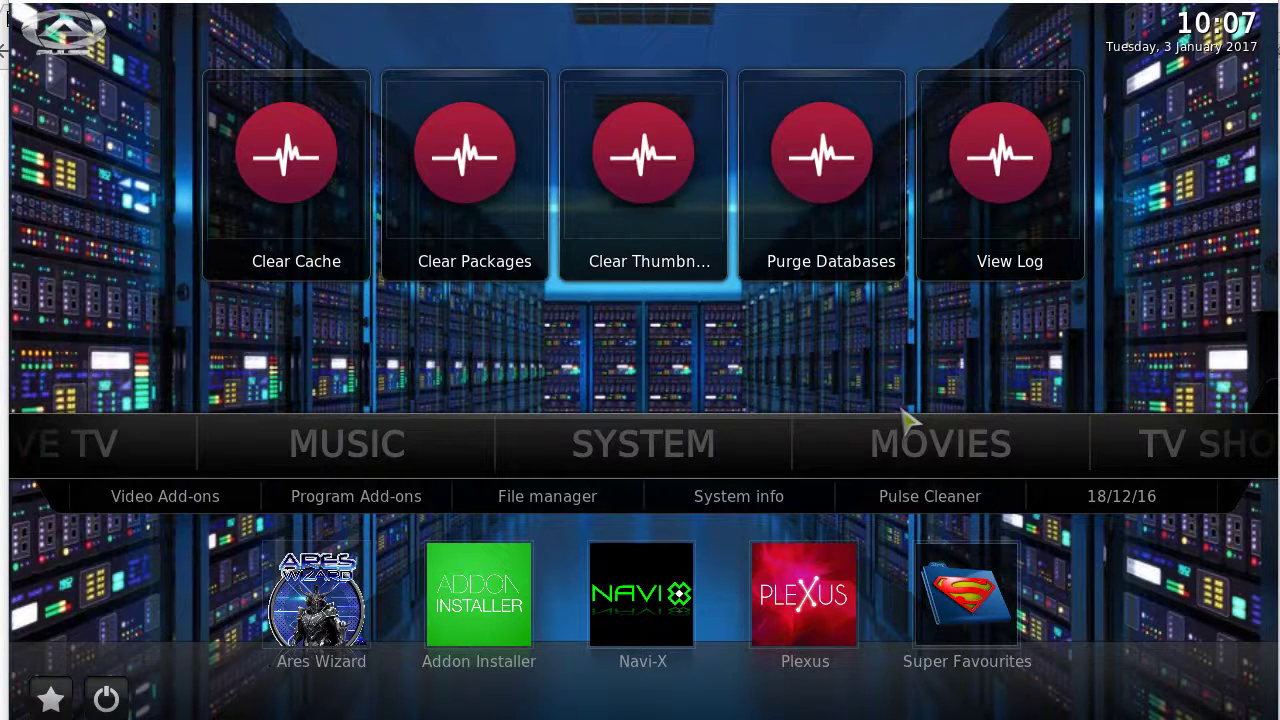
pyautogui.press('Down')
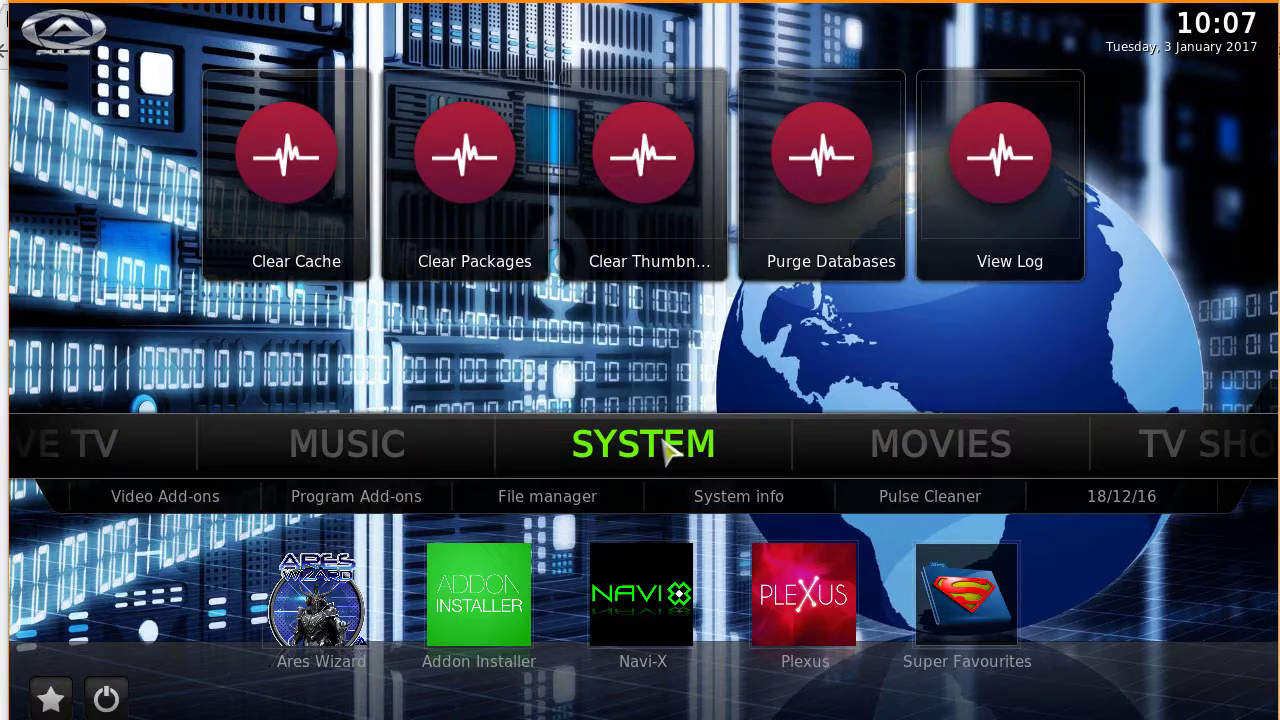
pyautogui.click(668, 452)
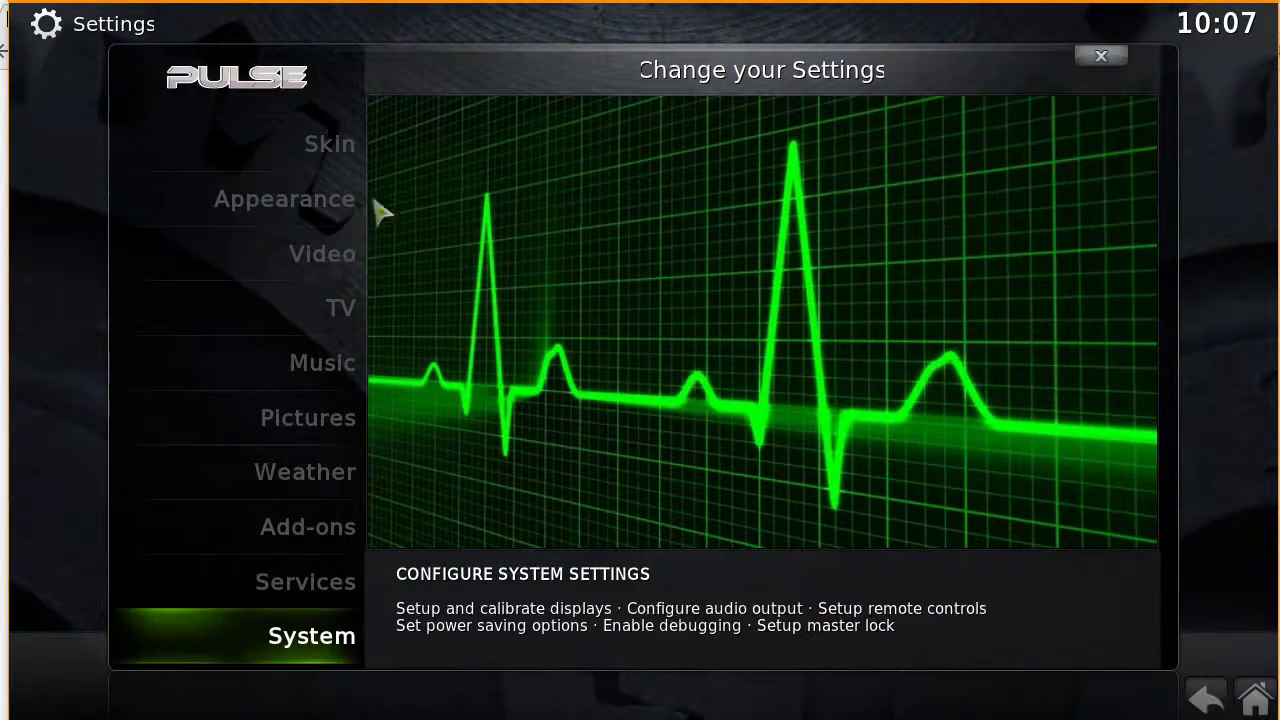
# Step: Bring up the Default movie service chooser in the Video > Subtitles settings
pyautogui.click(322, 268)
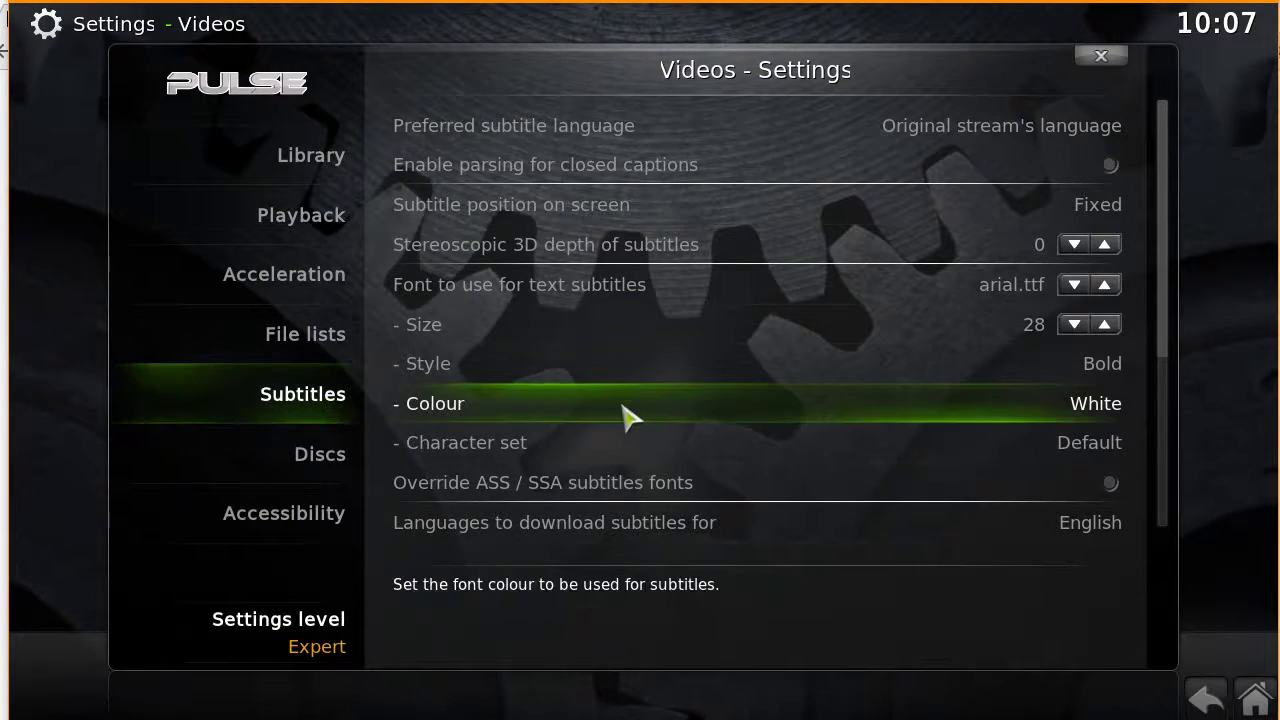
pyautogui.scroll(-3, 598, 452)
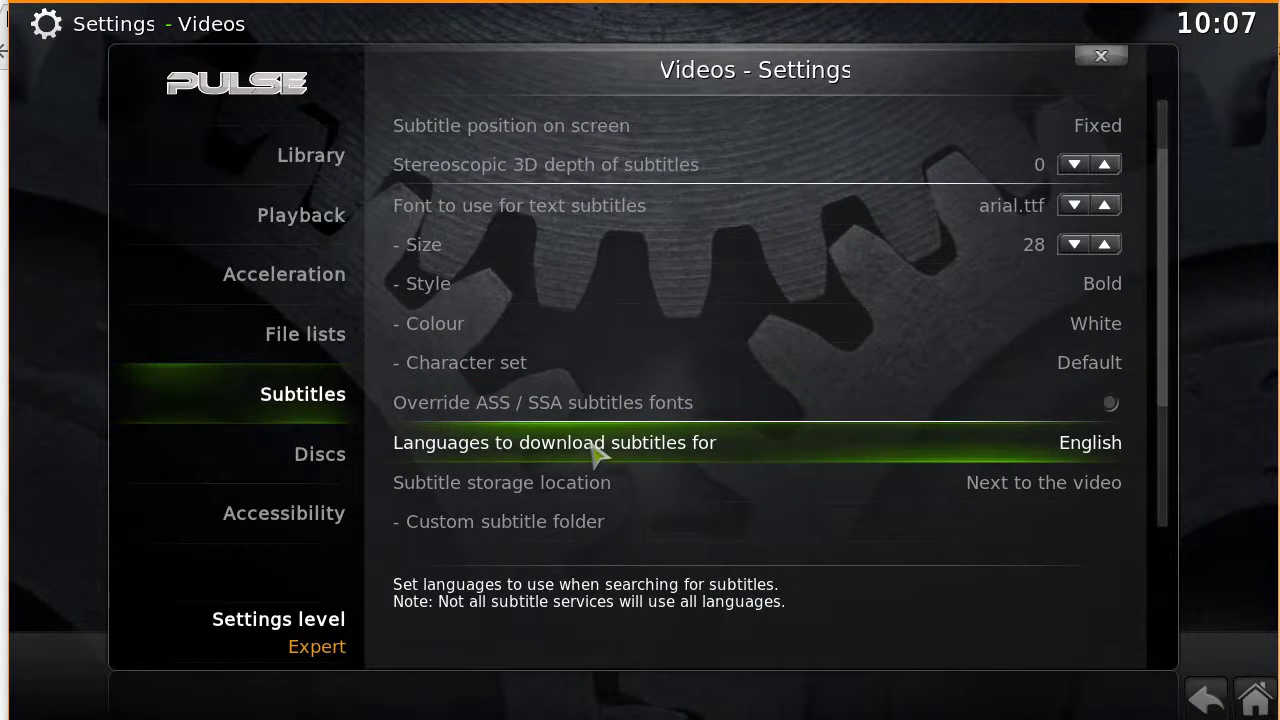
pyautogui.moveTo(1171, 366); pyautogui.dragTo(1178, 503)
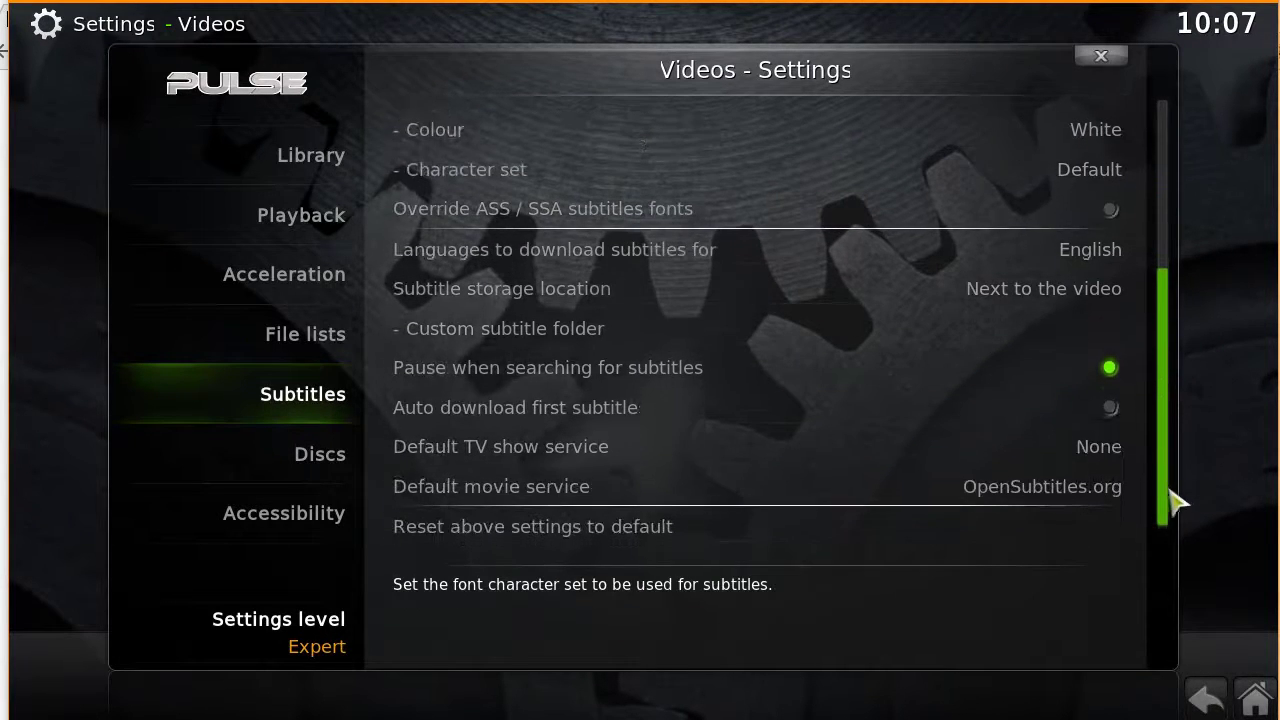
pyautogui.click(637, 499)
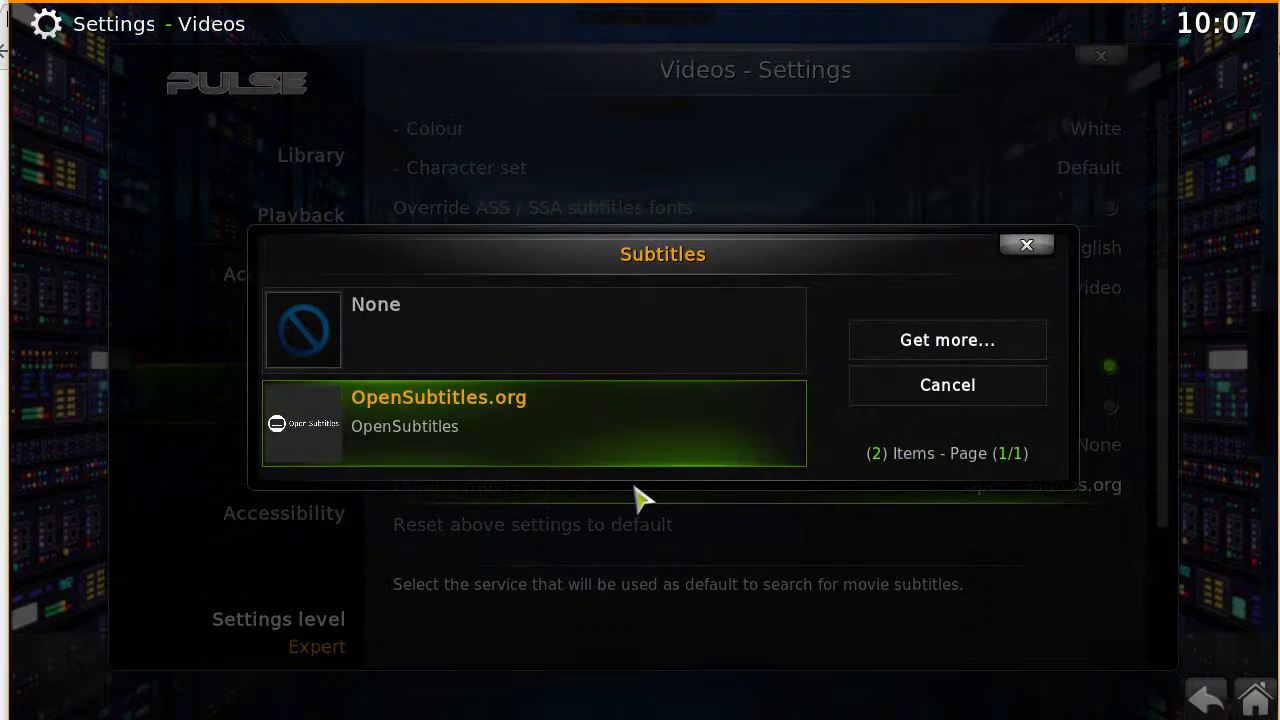
# Step: Browse the Get more... subtitle service list, then close it, keeping OpenSubtitles.org as default
pyautogui.click(993, 350)
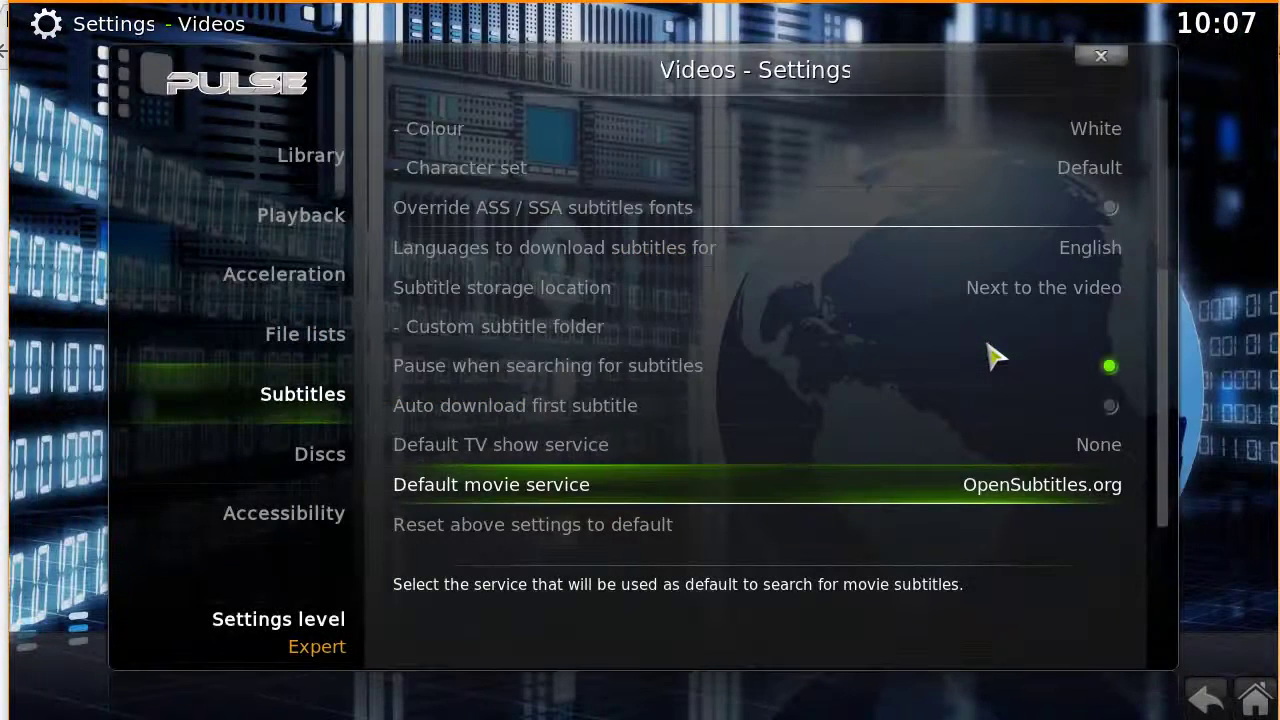
pyautogui.press('Return')
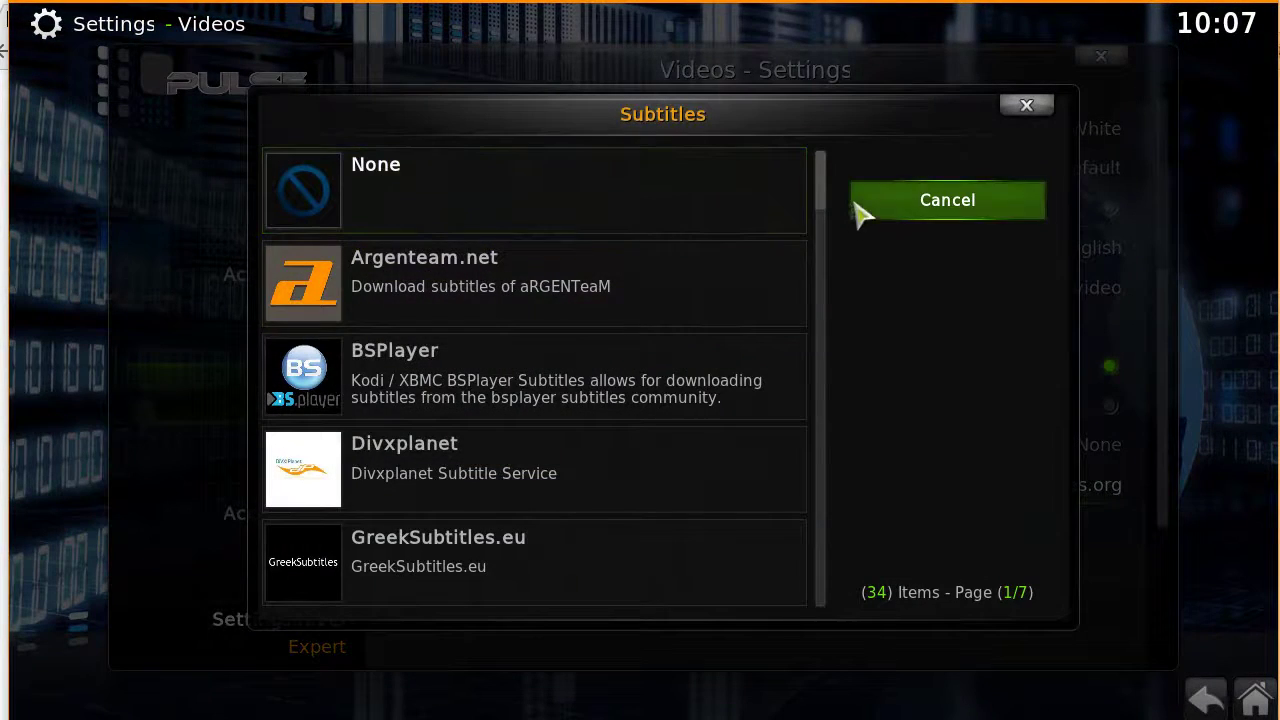
pyautogui.scroll(-4, 832, 190)
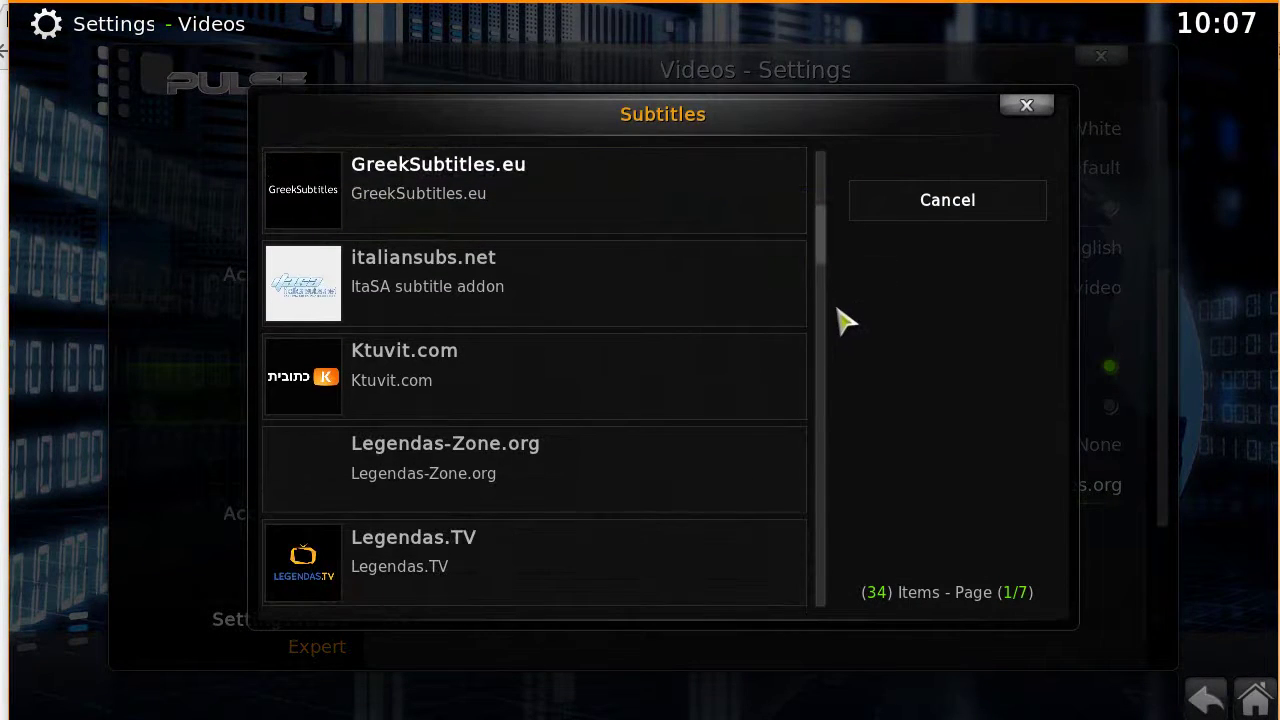
pyautogui.scroll(-6, 828, 272)
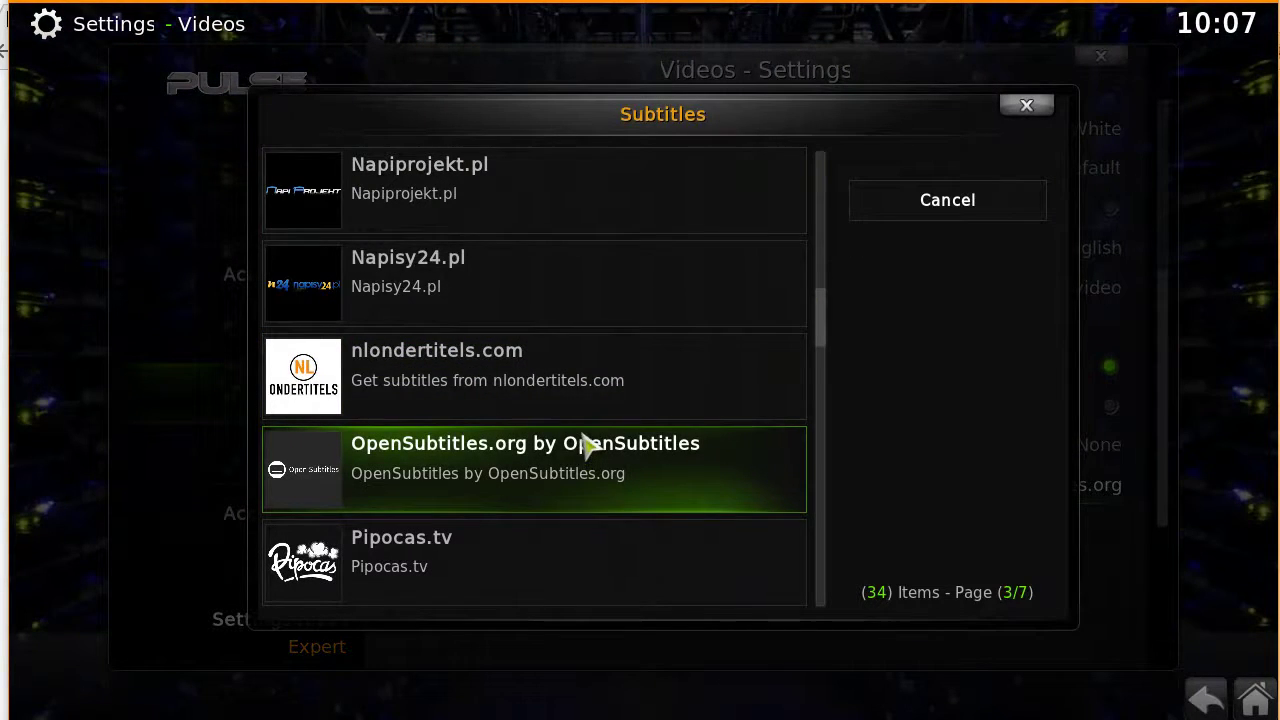
pyautogui.scroll(-2, 586, 449)
pyautogui.scroll(1, 594, 280)
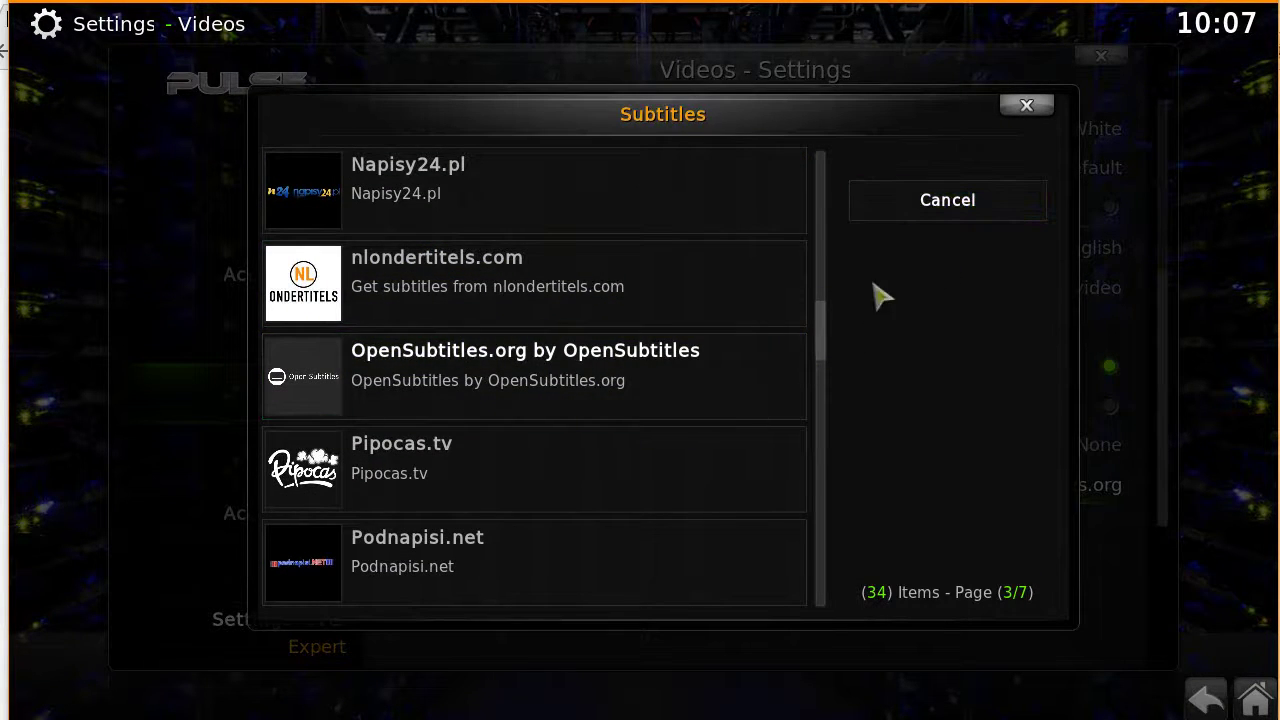
pyautogui.click(1026, 107)
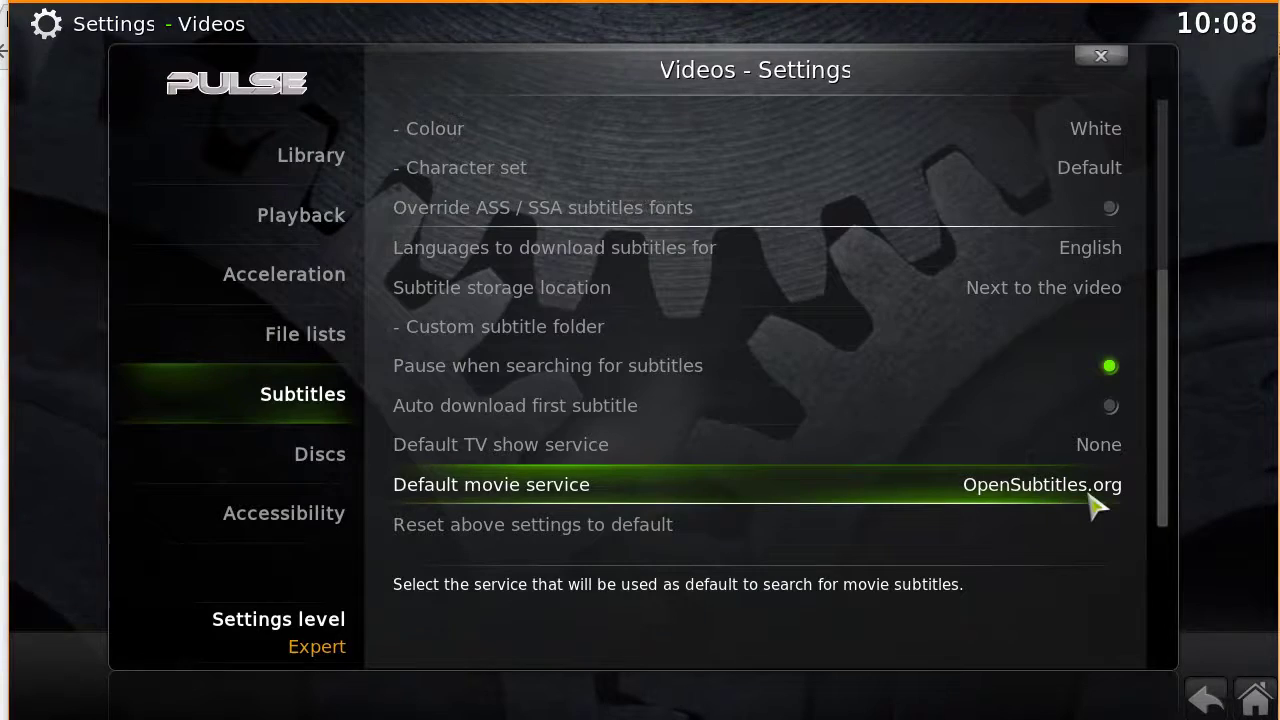
# Step: Return from the Video settings to the main Settings and open Add-ons
pyautogui.press('Down')
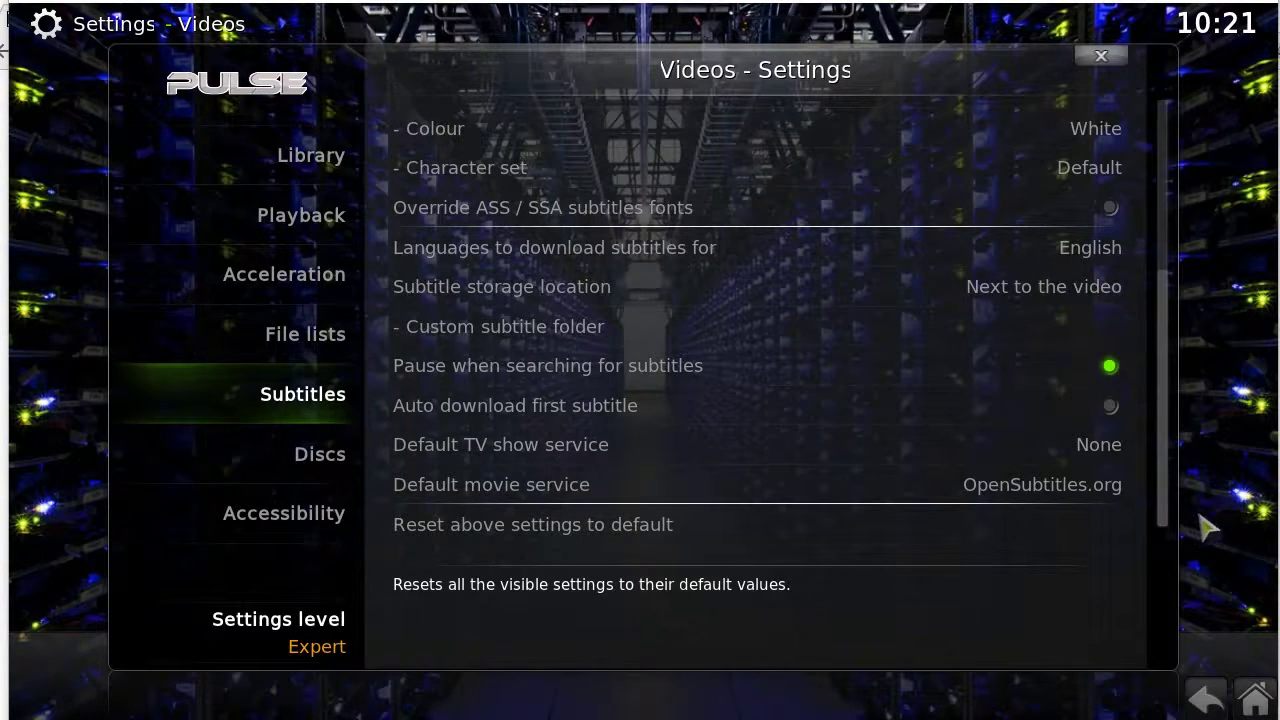
pyautogui.click(1207, 699)
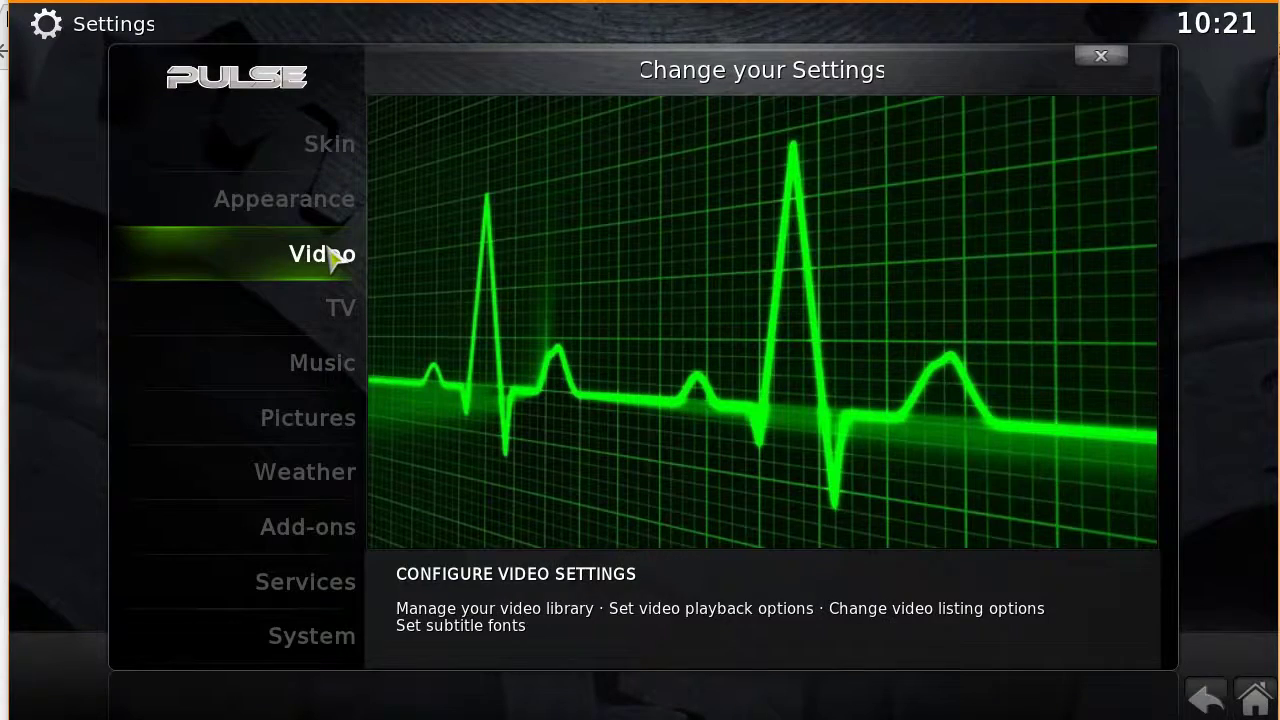
pyautogui.click(316, 528)
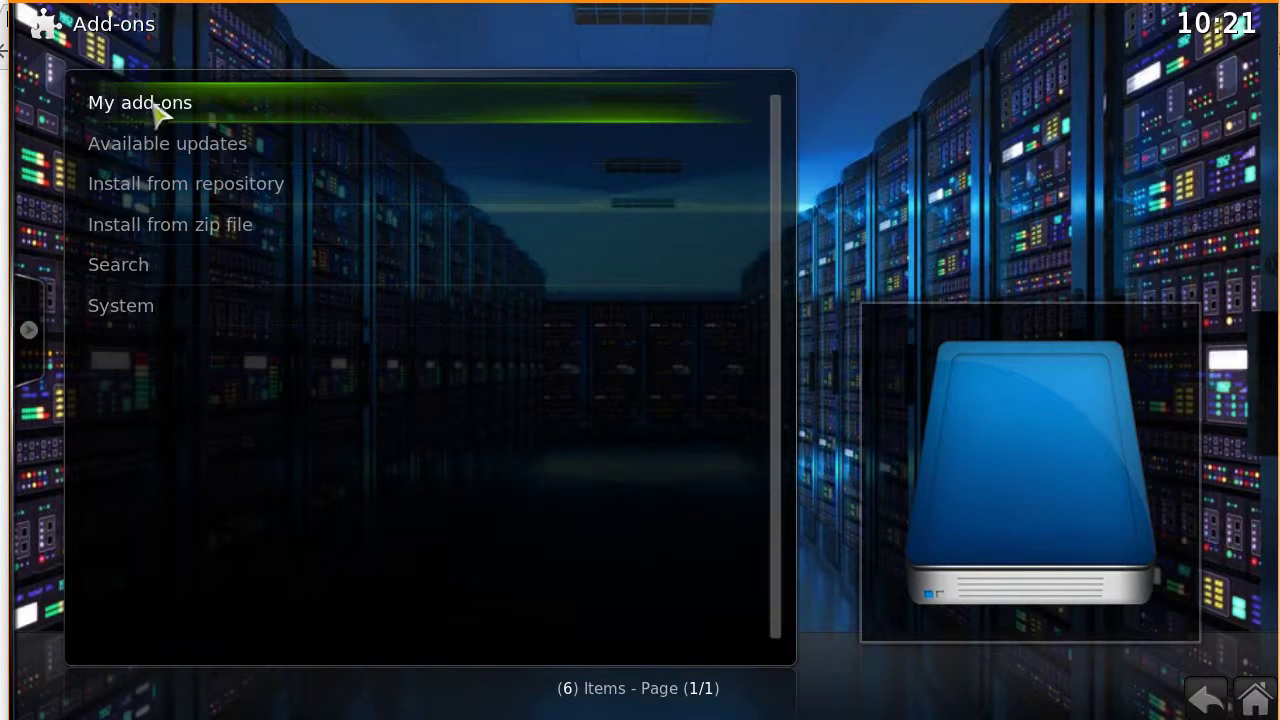
# Step: Configure the OpenSubtitles.org add-on in My add-ons > Subtitles with the account username and password
pyautogui.click(185, 112)
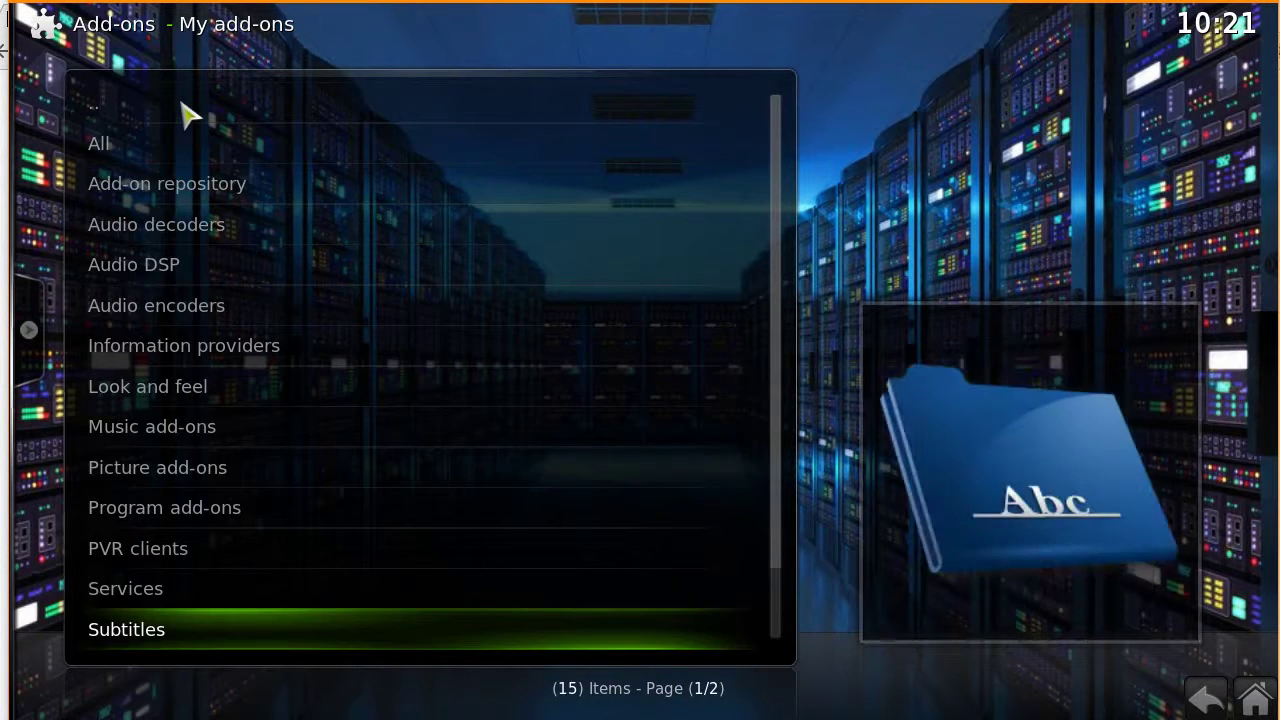
pyautogui.click(167, 645)
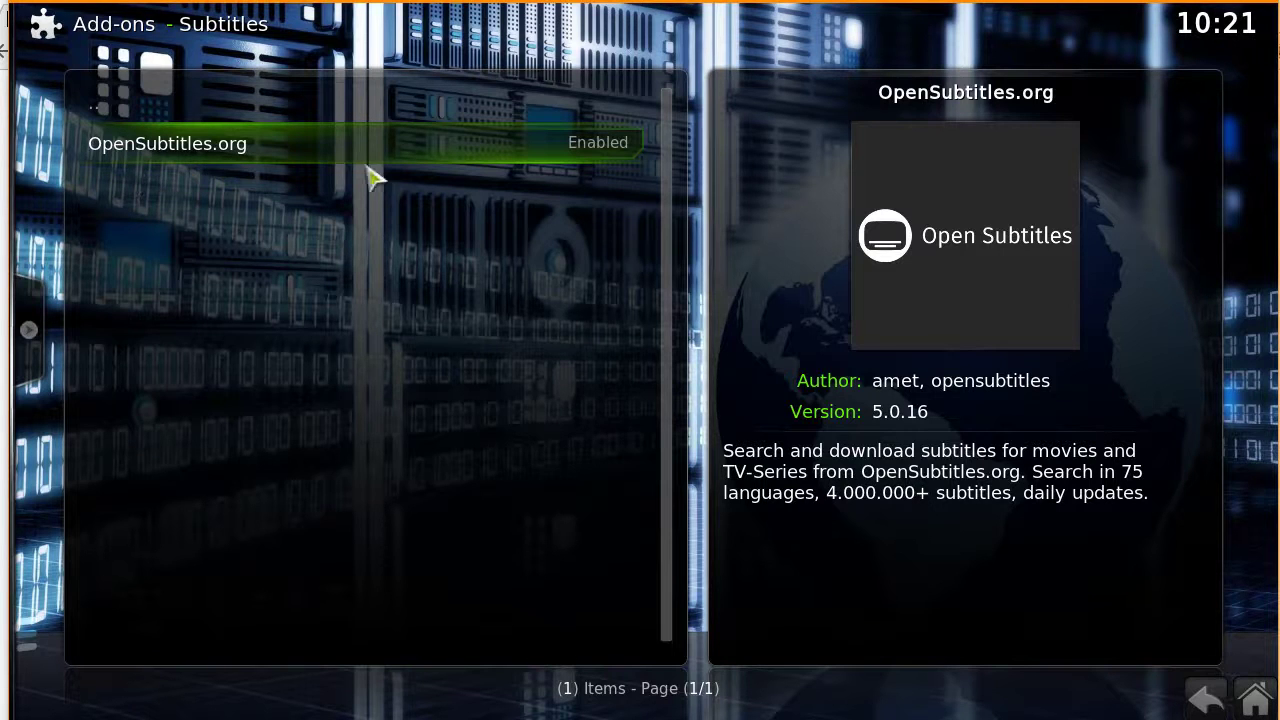
pyautogui.rightClick(200, 157)
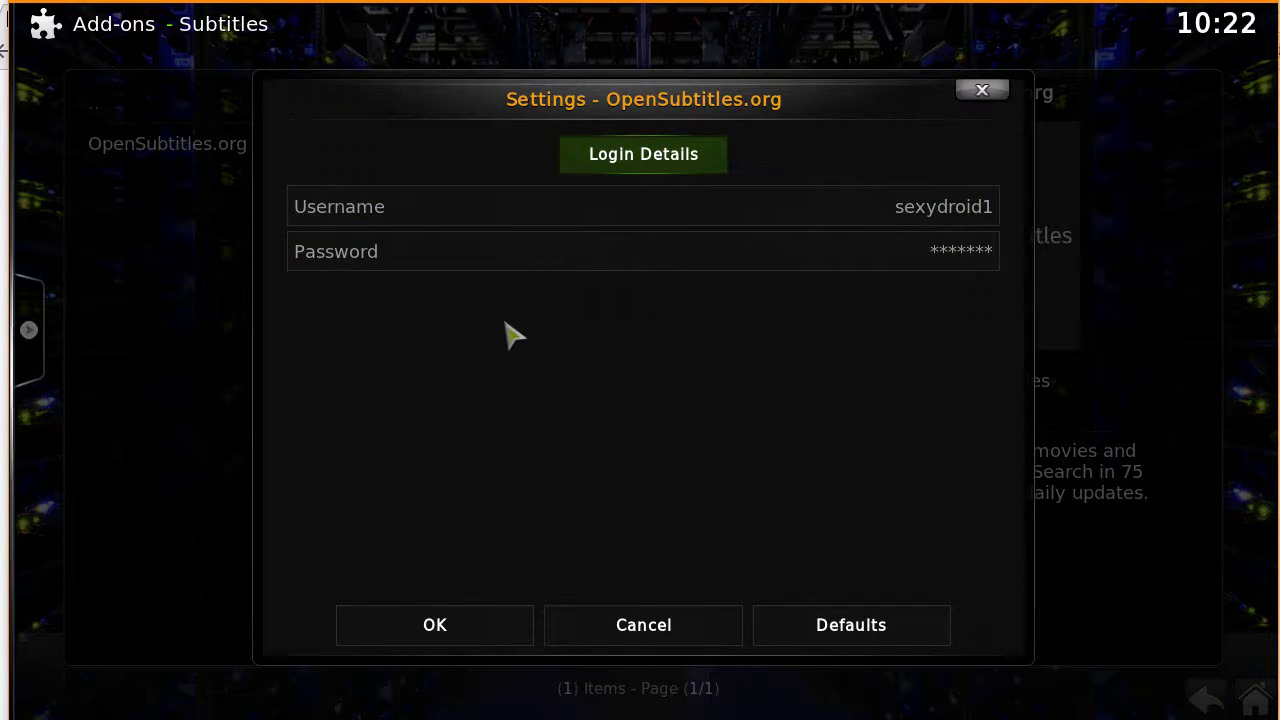
pyautogui.click(440, 630)
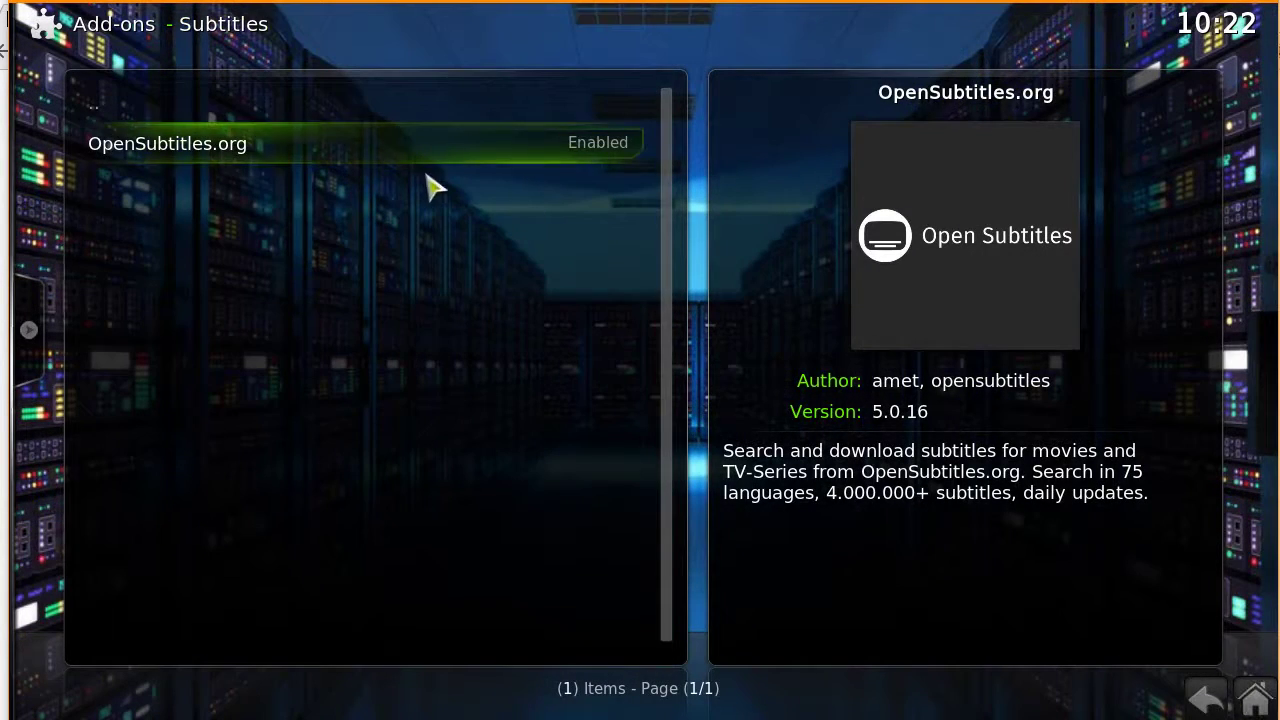
# Step: Go home and play Moana (2016) in Exodus from source 04 | YMOVIES | GVIDEO
pyautogui.click(1255, 698)
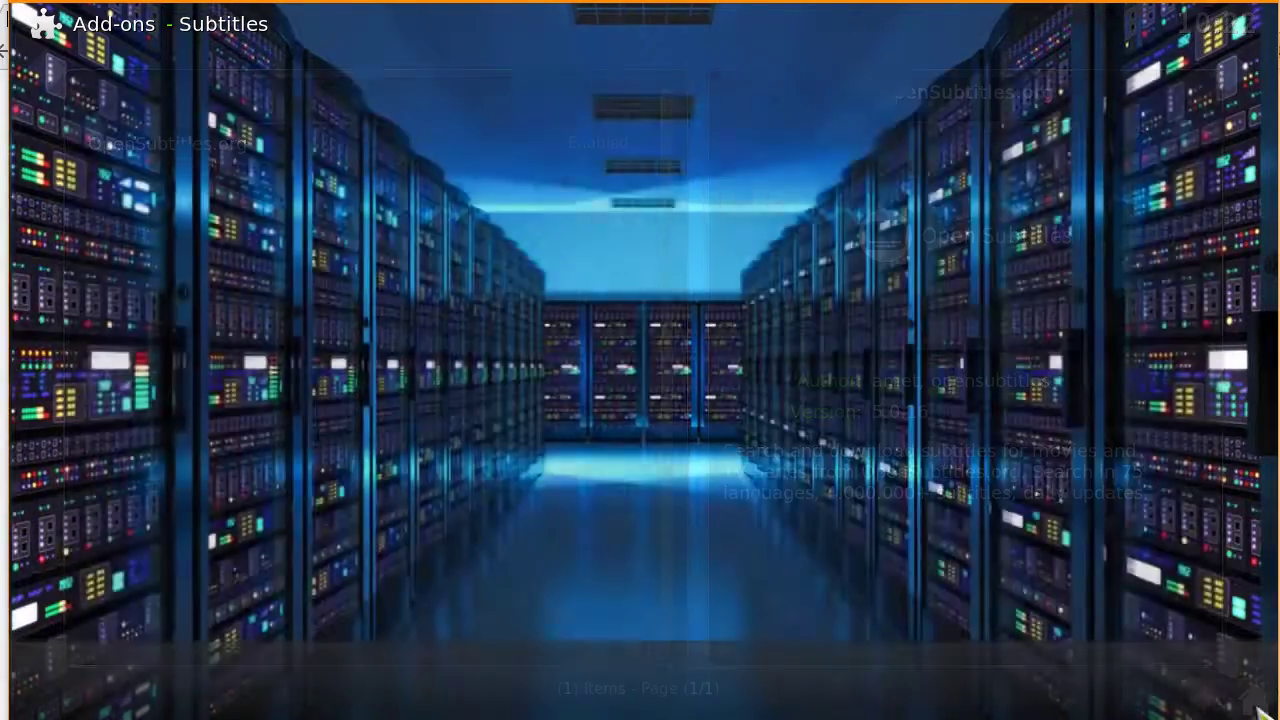
pyautogui.scroll(1, 632, 450)
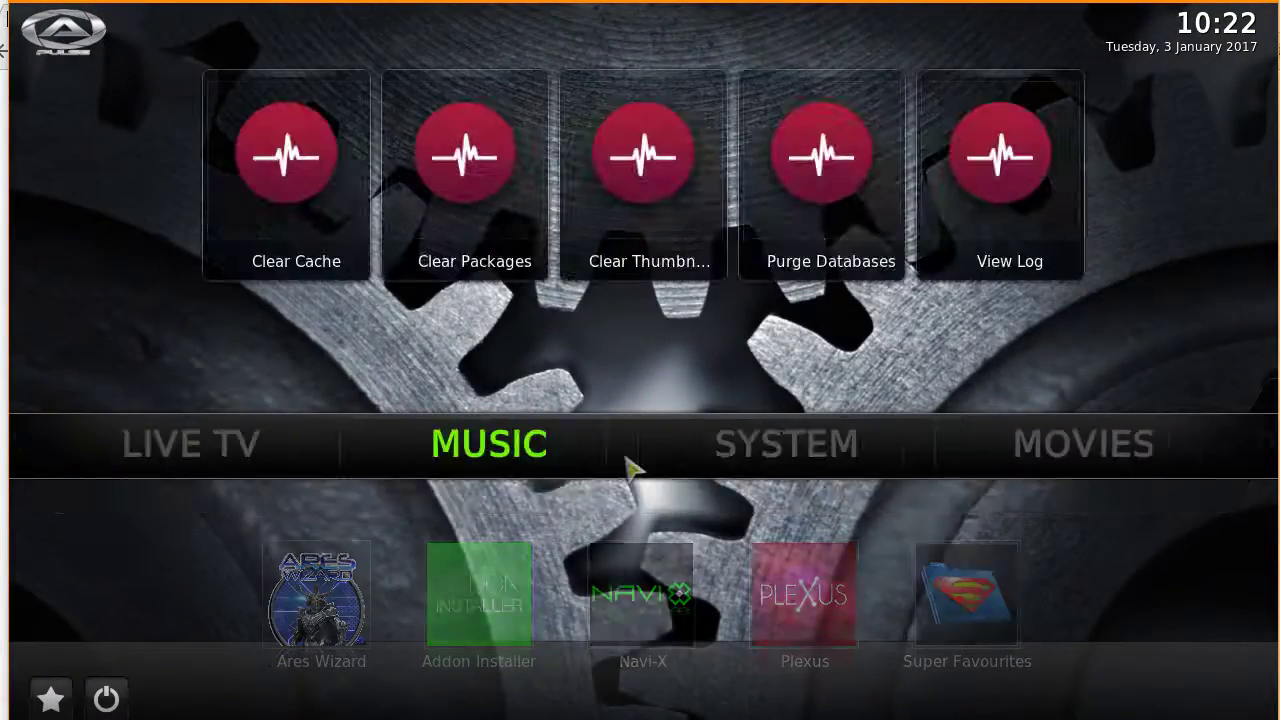
pyautogui.scroll(-1, 632, 470)
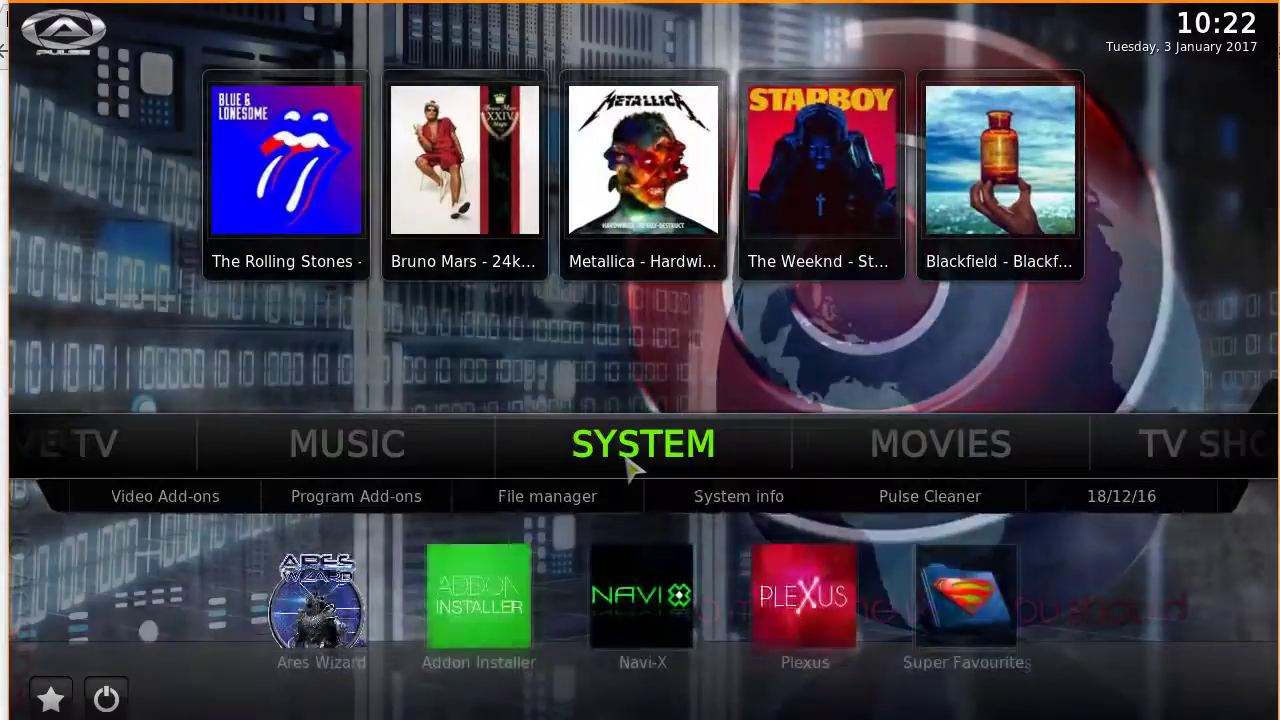
pyautogui.scroll(8, 632, 470)
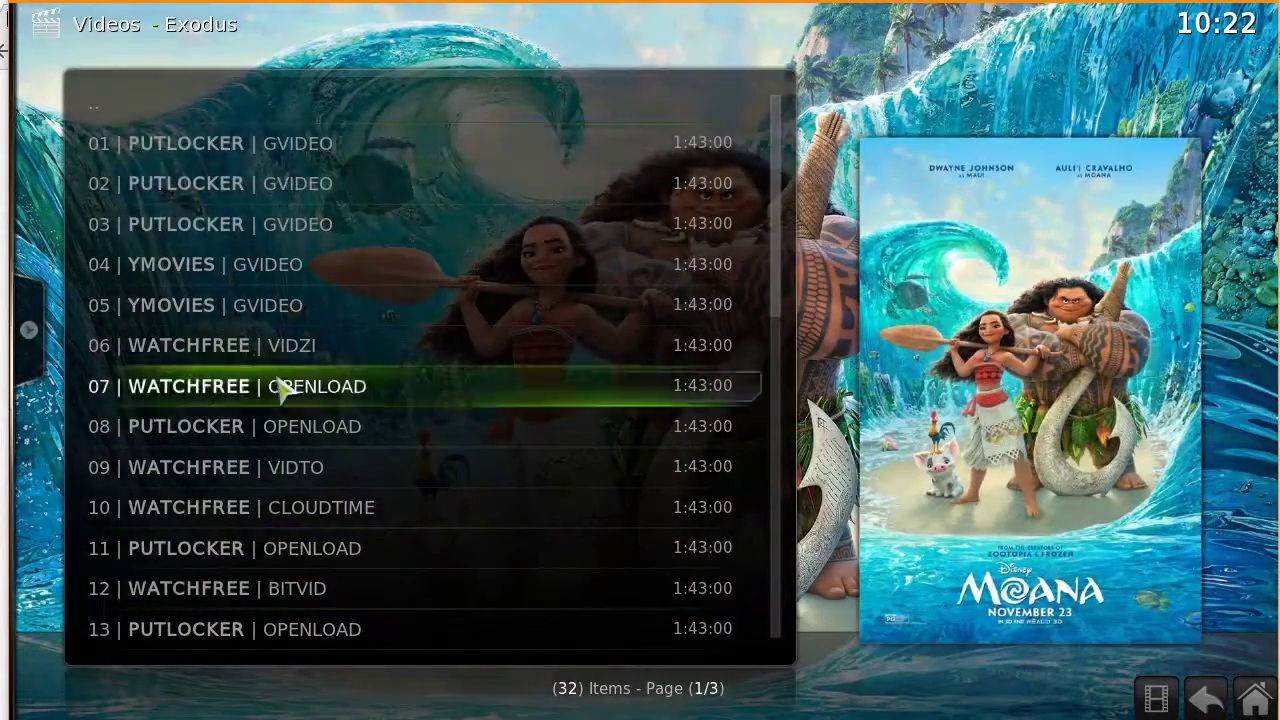
pyautogui.press('Up')
pyautogui.press('Up')
pyautogui.press('Up')
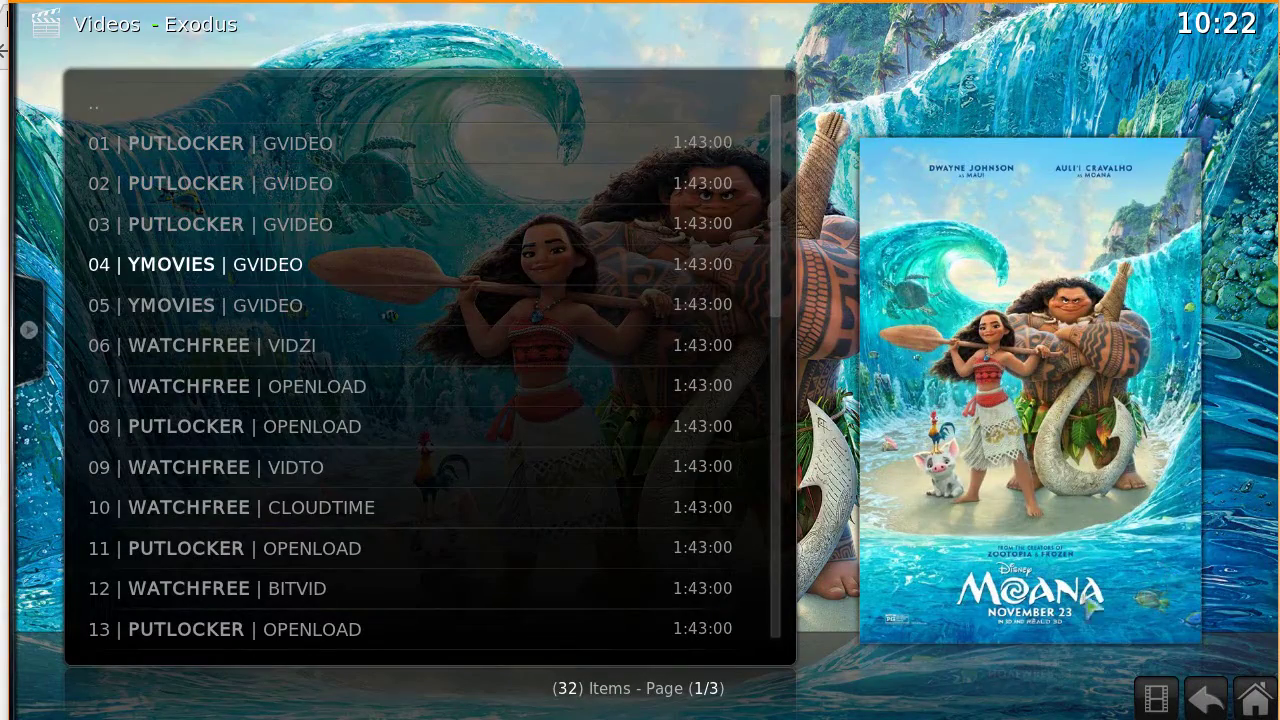
pyautogui.click(279, 279)
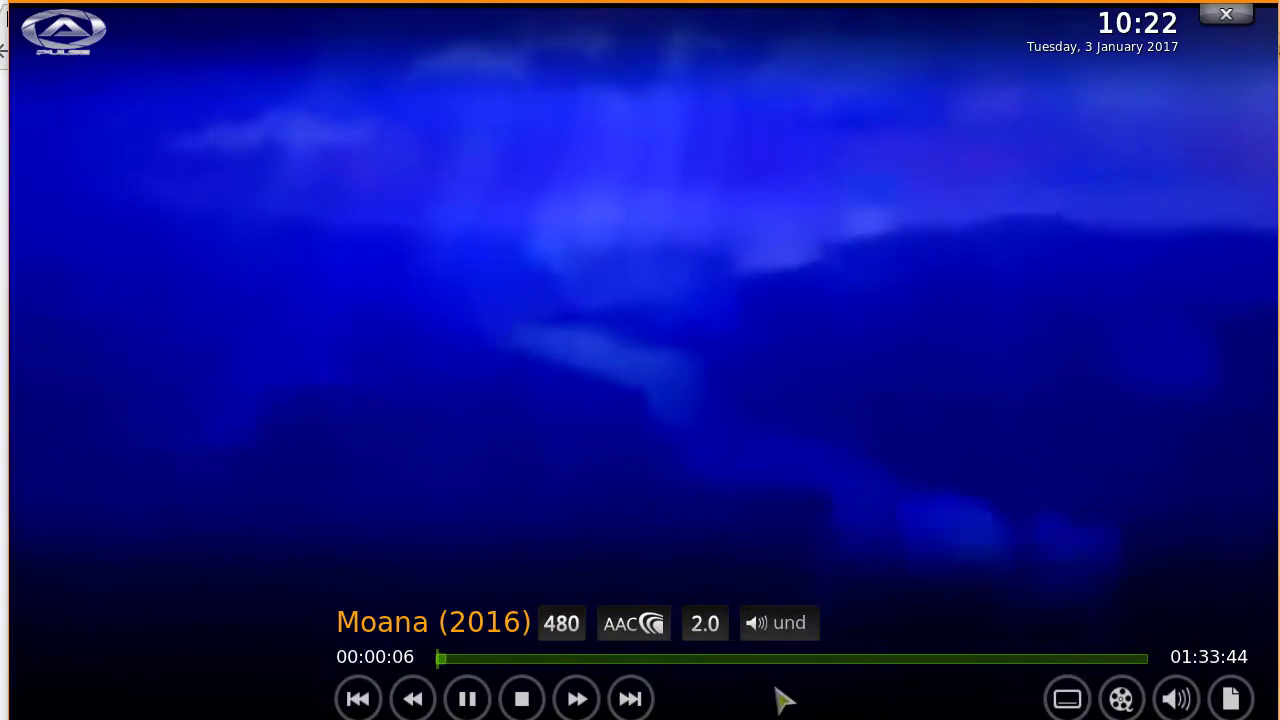
# Step: Search OpenSubtitles.org for Moana and download Moana (2016).srt, then the GunGravE .srt instead
pyautogui.moveTo(1067, 699)
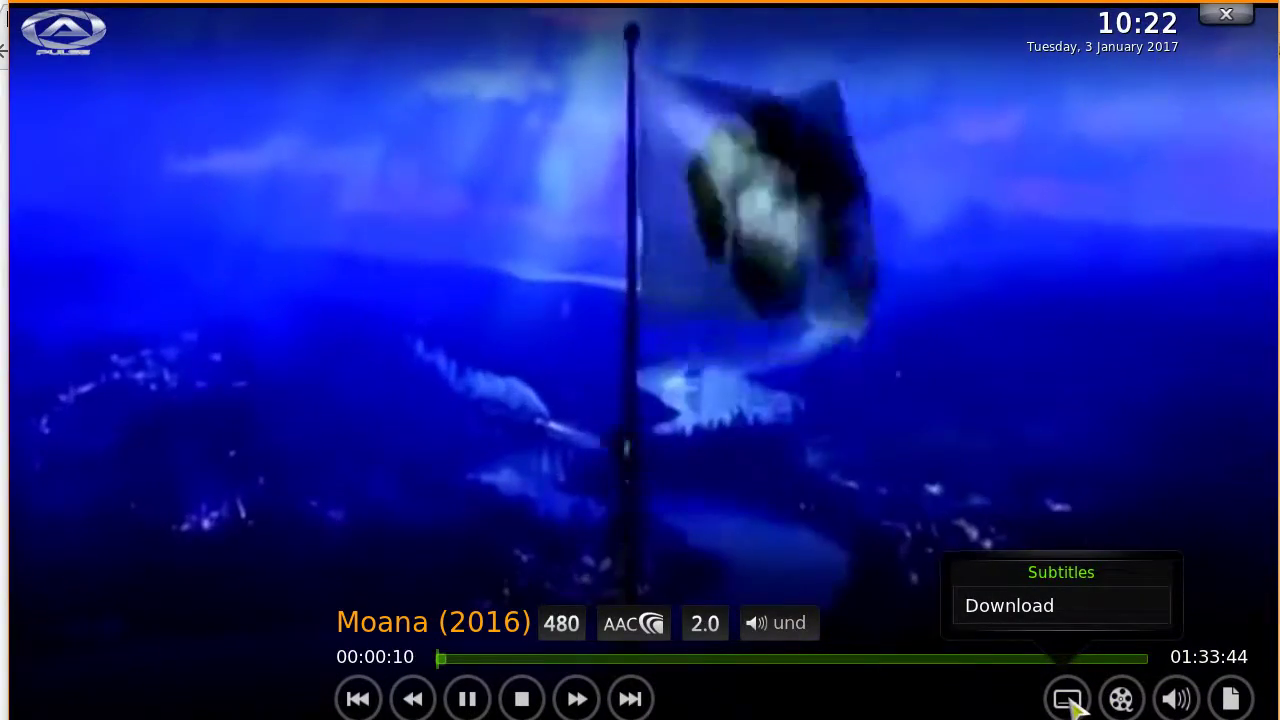
pyautogui.click(1058, 618)
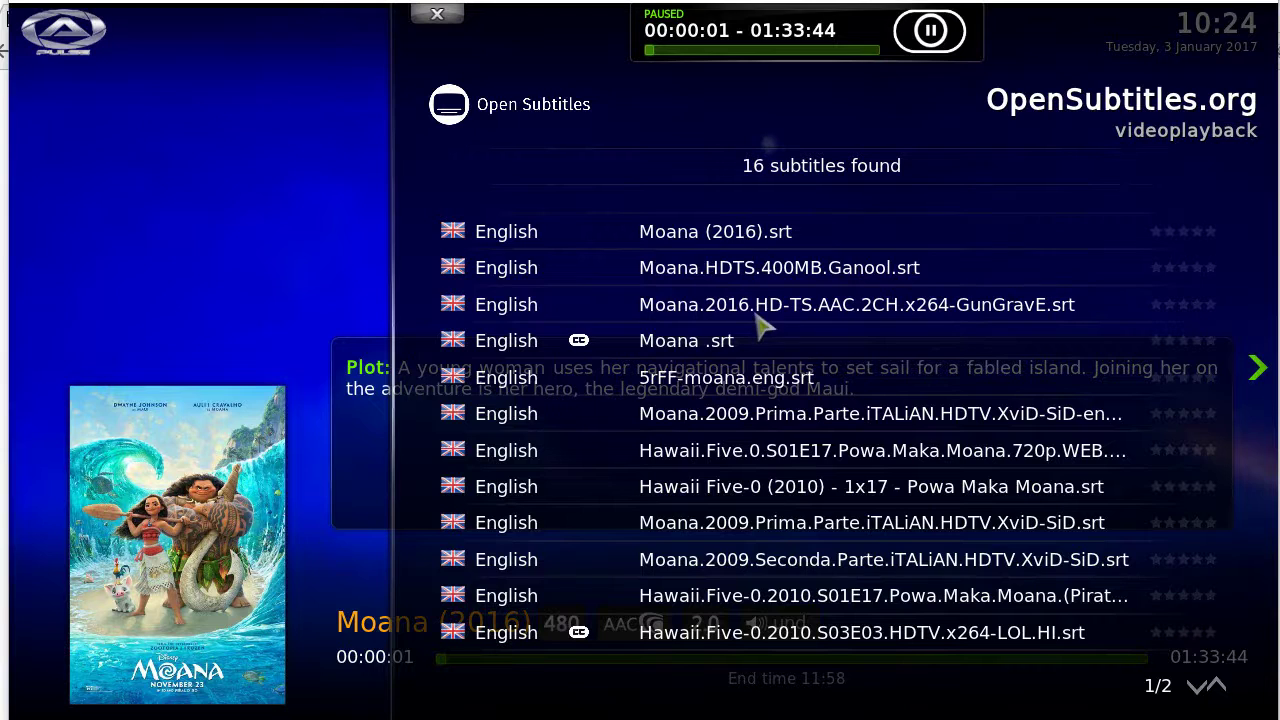
pyautogui.click(686, 236)
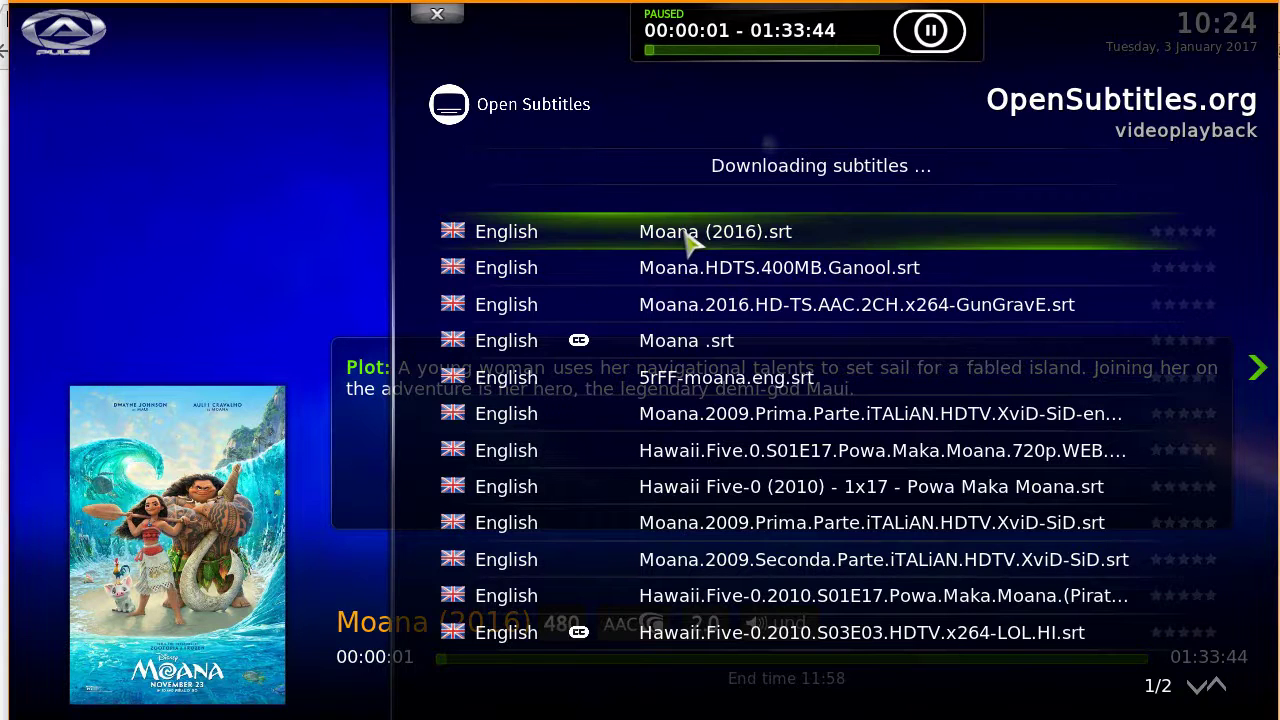
pyautogui.click(703, 314)
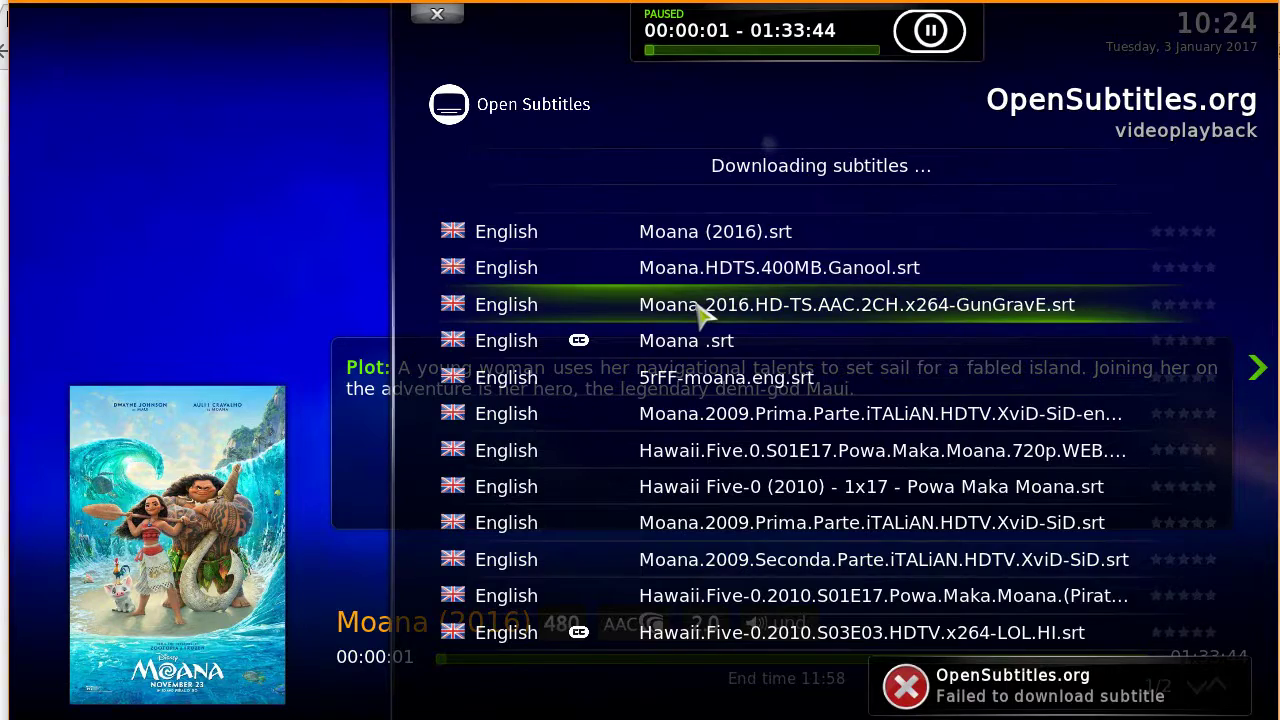